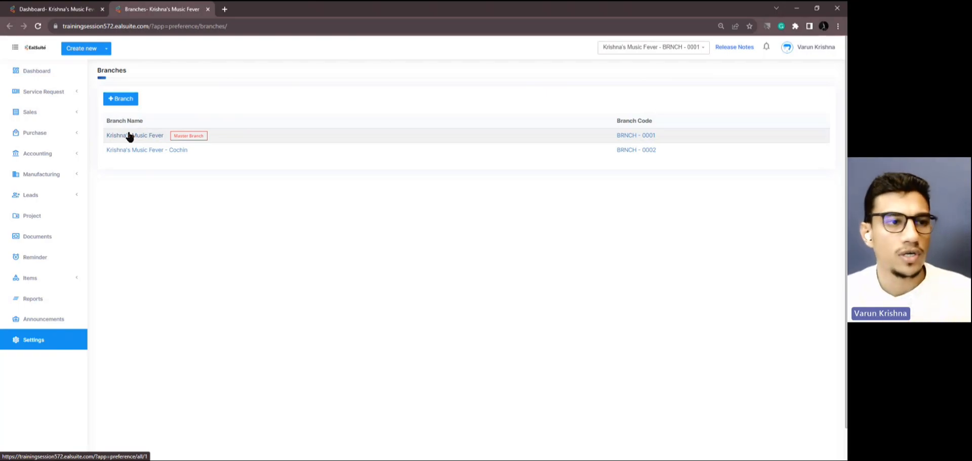
# Step: Open the settings of the master branch Krishna's Music Fever in a new browser tab and go to its Customer branch sharing settings
pyautogui.middleClick(129, 134)
pyautogui.click(253, 13)
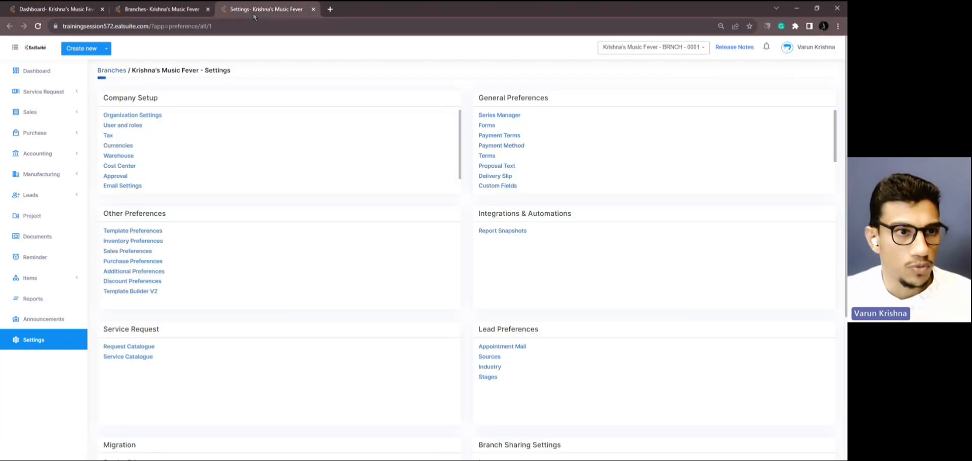
pyautogui.scroll(-3, 567, 335)
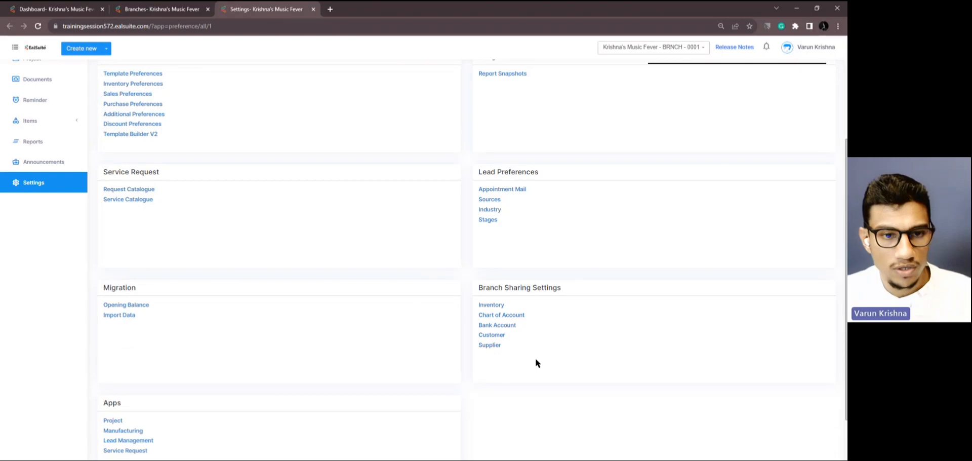
pyautogui.moveTo(479, 284); pyautogui.dragTo(575, 287)
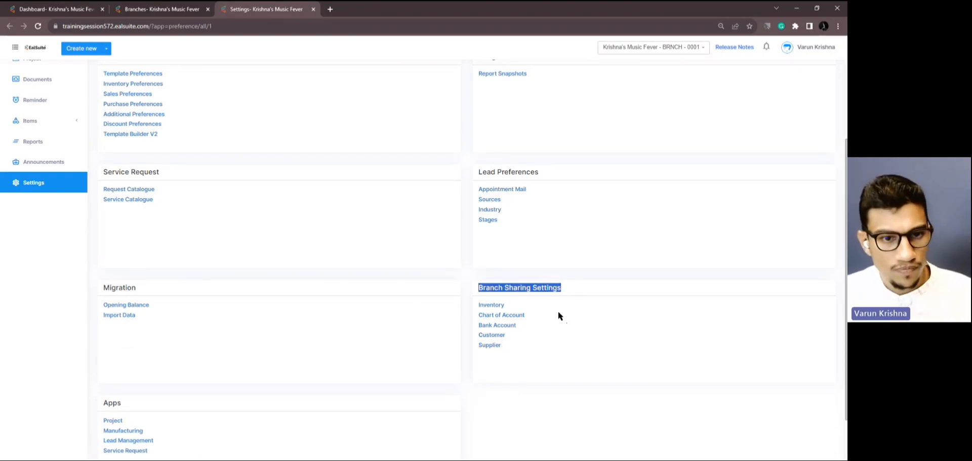
pyautogui.click(500, 337)
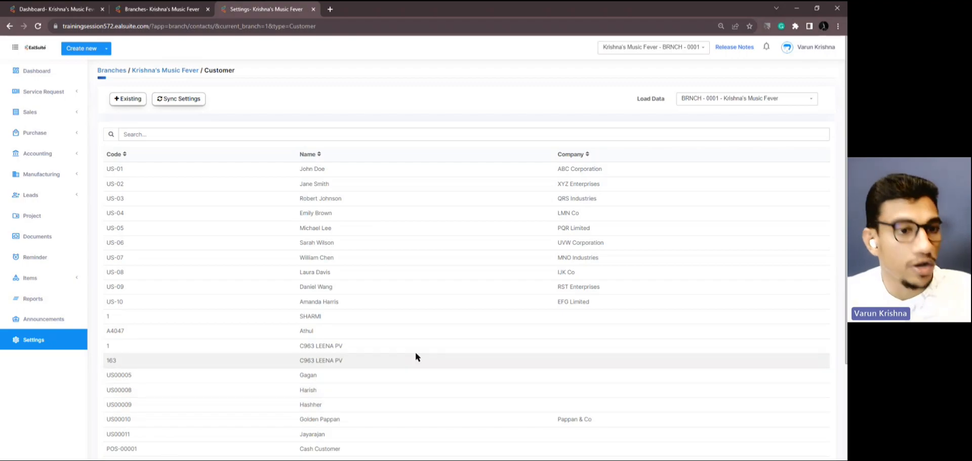
# Step: Look through the customer list of the master branch
pyautogui.scroll(-3, 410, 352)
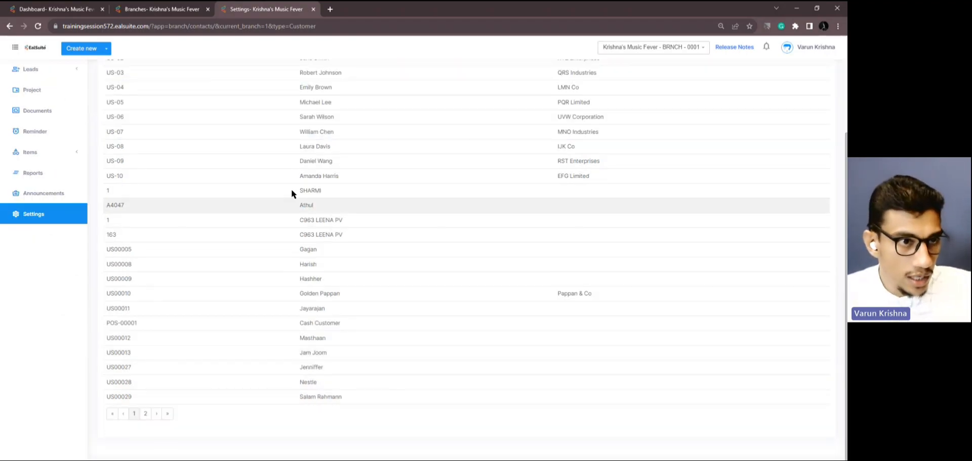
pyautogui.scroll(2, 225, 152)
pyautogui.scroll(1, 177, 149)
pyautogui.scroll(-3, 203, 172)
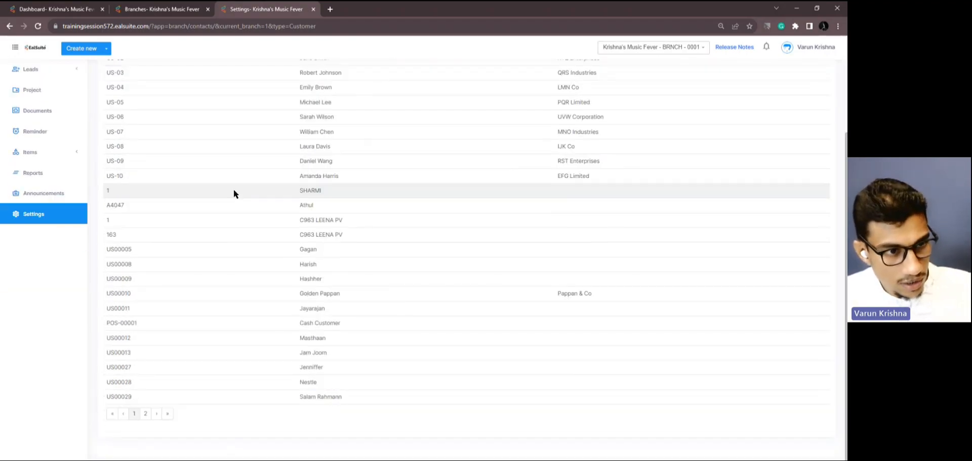
pyautogui.scroll(3, 325, 199)
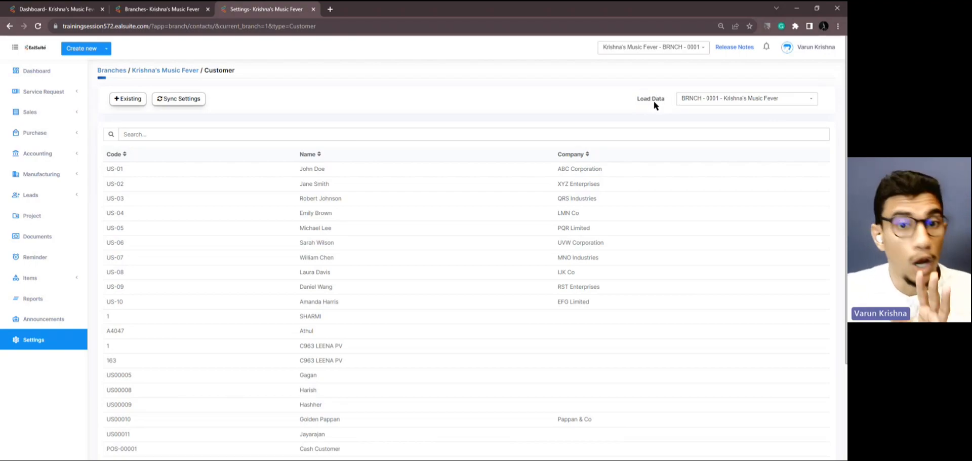
# Step: Load the customer data of BRNCH - 0002 - Krishna's Music Fever - Cochin and review its list
pyautogui.click(711, 101)
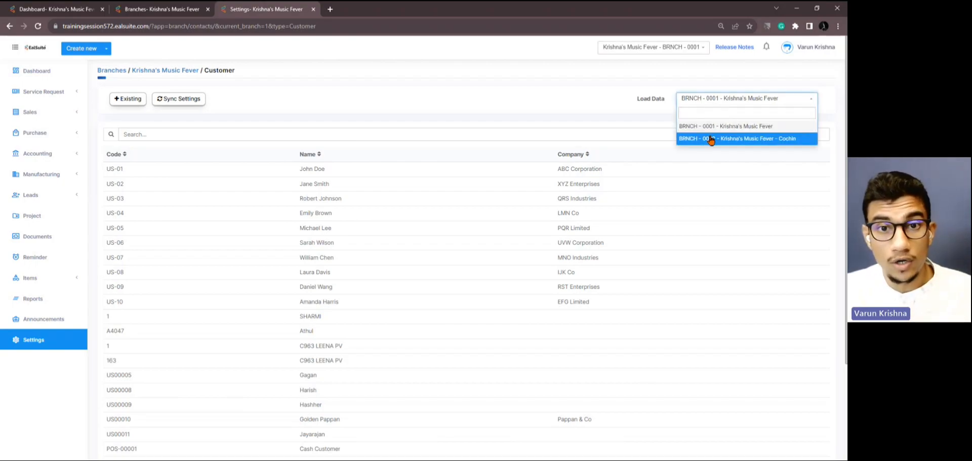
pyautogui.click(710, 140)
pyautogui.scroll(-3, 628, 241)
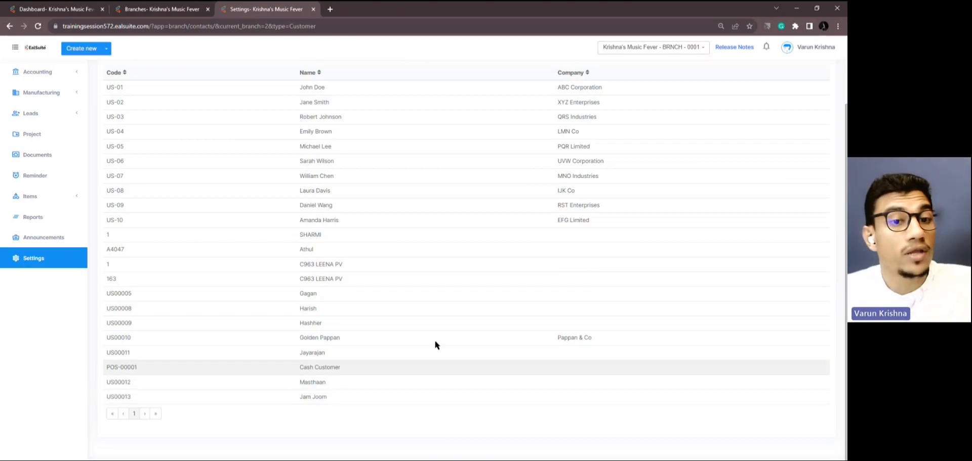
pyautogui.scroll(1, 674, 230)
pyautogui.scroll(1, 674, 230)
# Step: Load the customer data of BRNCH - 0001 - Krishna's Music Fever again and examine both pages for customers missing from the Cochin branch
pyautogui.click(731, 98)
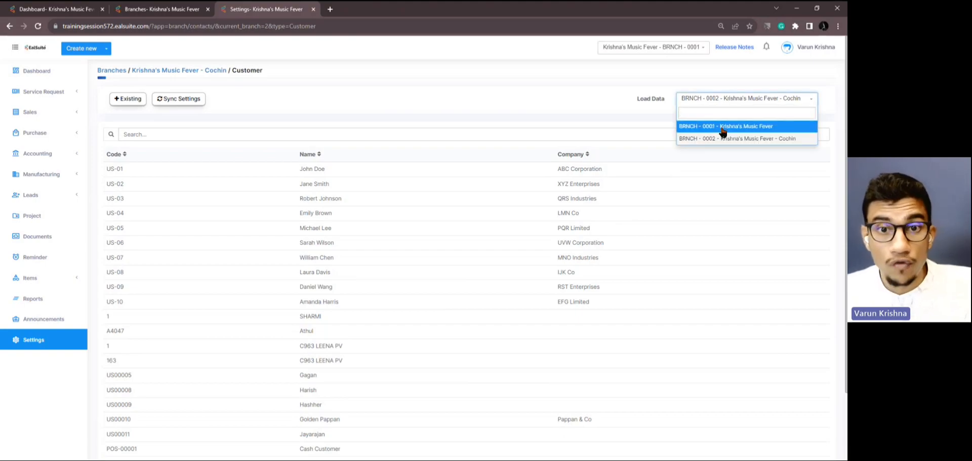
pyautogui.click(723, 126)
pyautogui.scroll(-2, 506, 263)
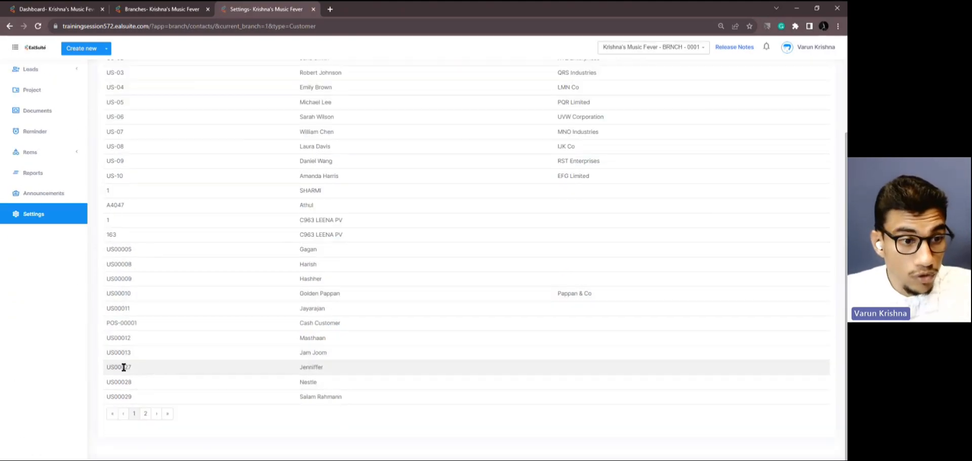
pyautogui.click(145, 414)
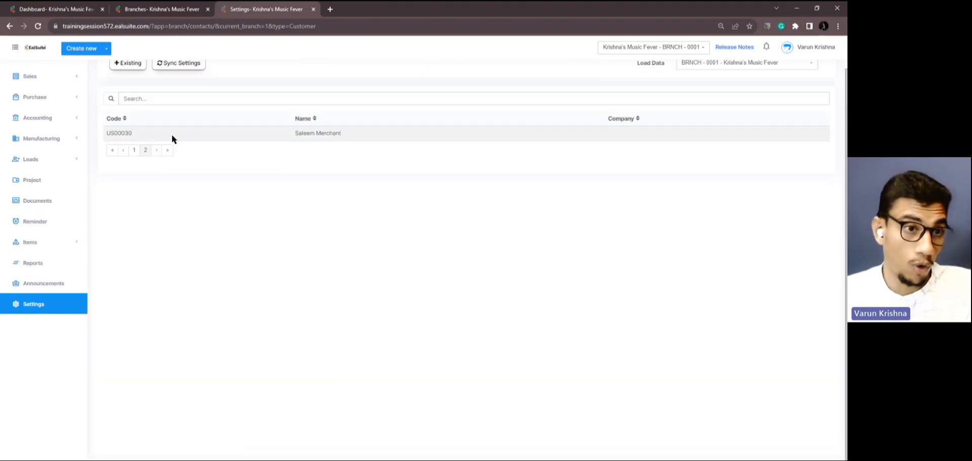
pyautogui.click(134, 150)
pyautogui.scroll(-3, 152, 421)
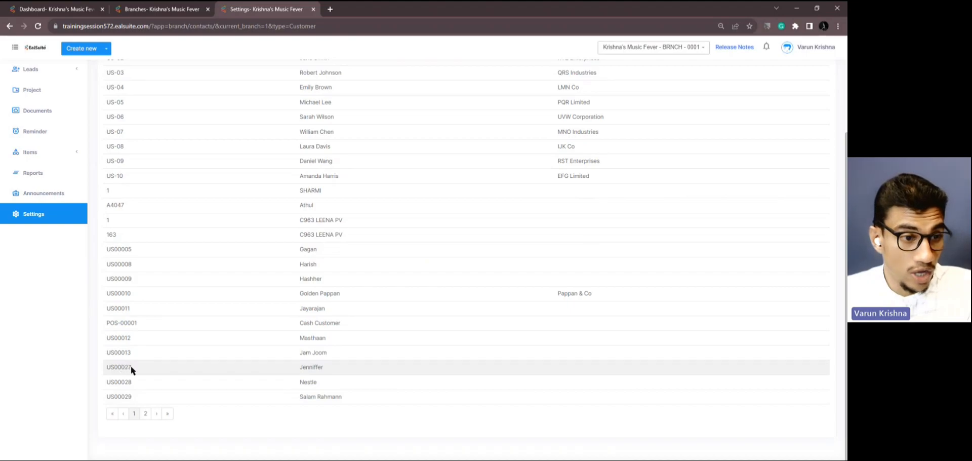
pyautogui.click(145, 413)
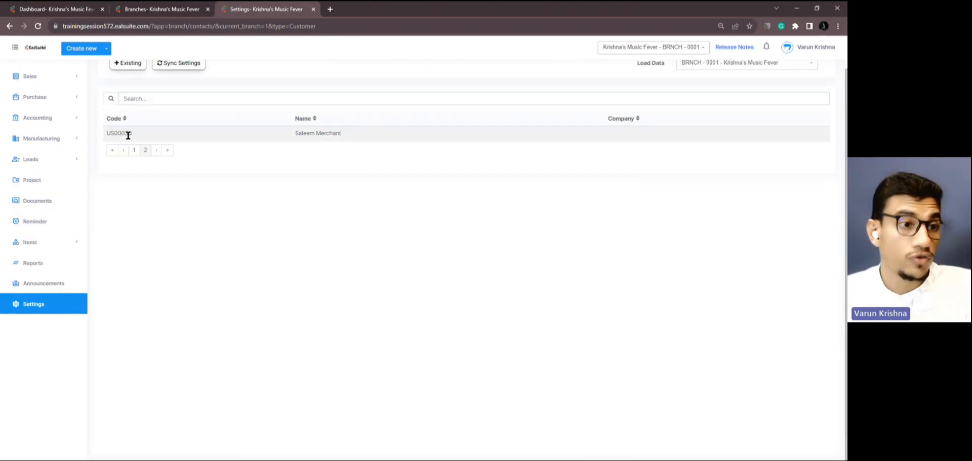
pyautogui.click(134, 150)
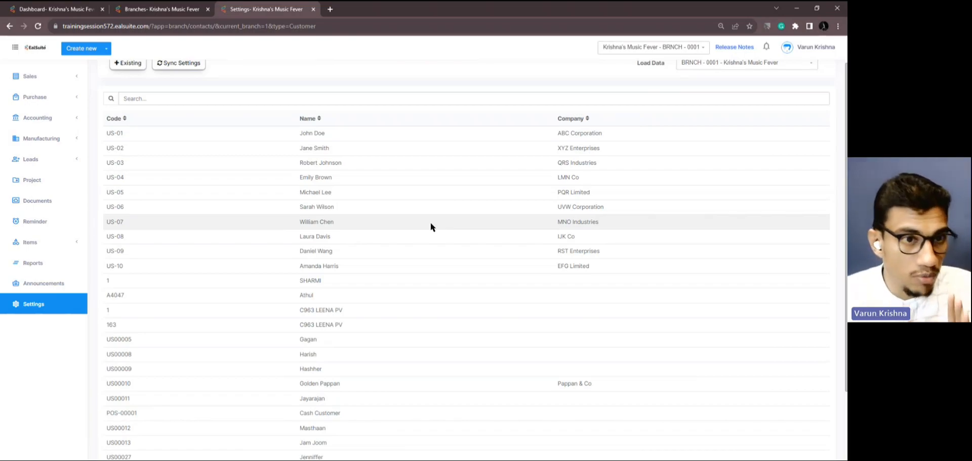
pyautogui.scroll(1, 430, 223)
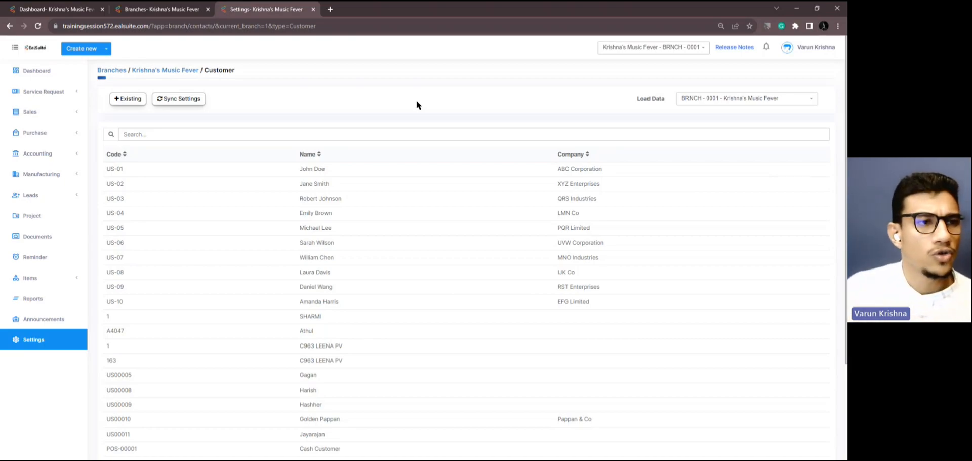
# Step: Inspect the existing-customer selection and the customer sync settings of BRNCH - 0001, closing both without applying anything
pyautogui.click(130, 106)
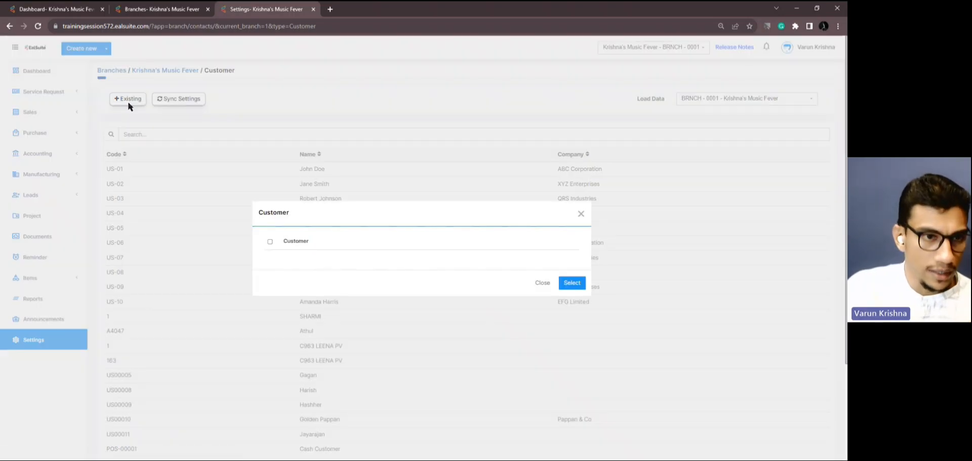
pyautogui.click(269, 242)
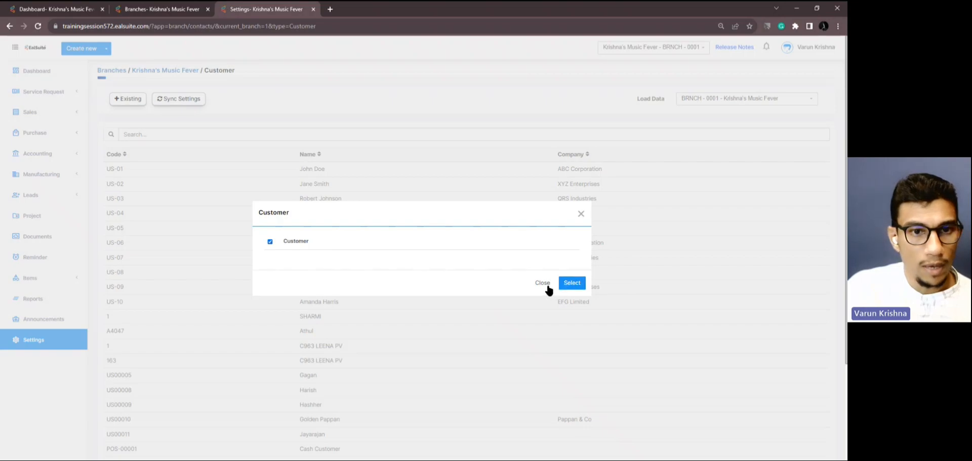
pyautogui.click(581, 214)
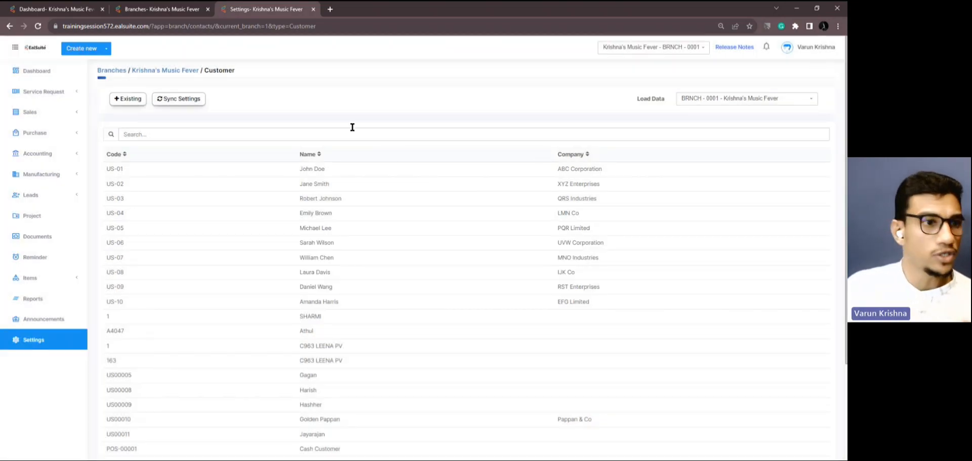
pyautogui.click(177, 101)
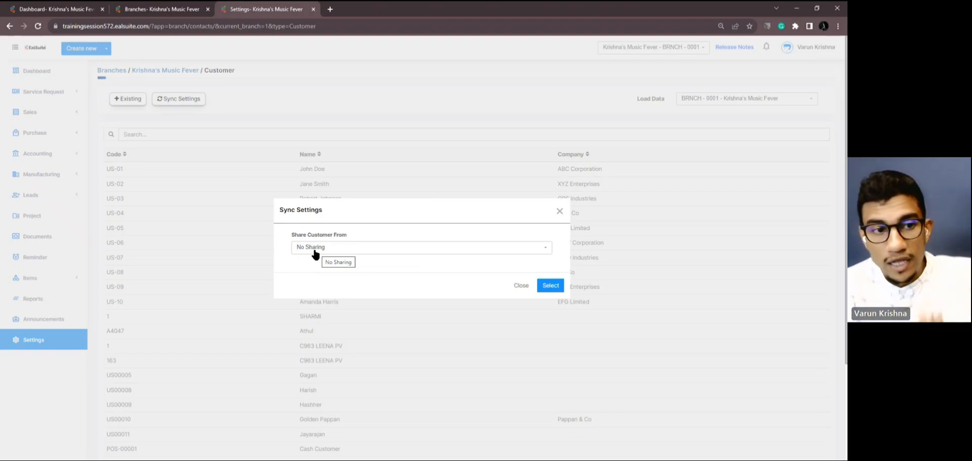
pyautogui.click(560, 211)
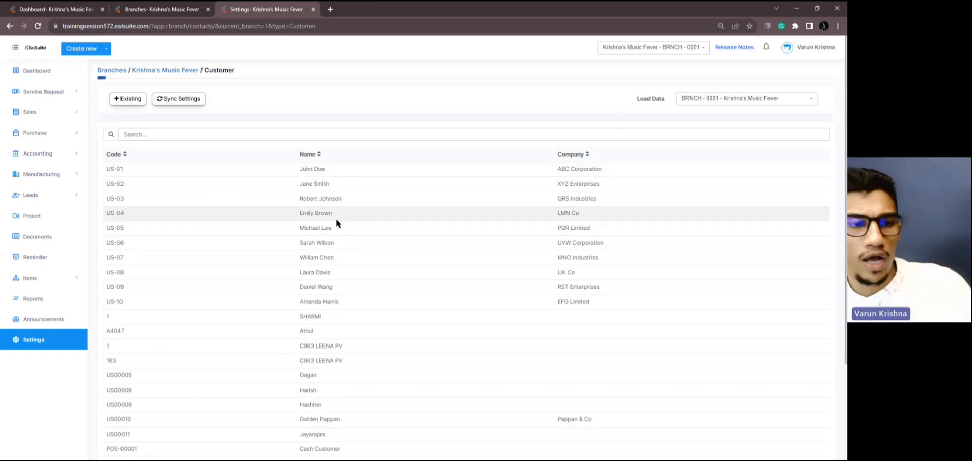
# Step: Load BRNCH - 0002 - Krishna's Music Fever - Cochin and add only the first available existing customer to it
pyautogui.click(724, 105)
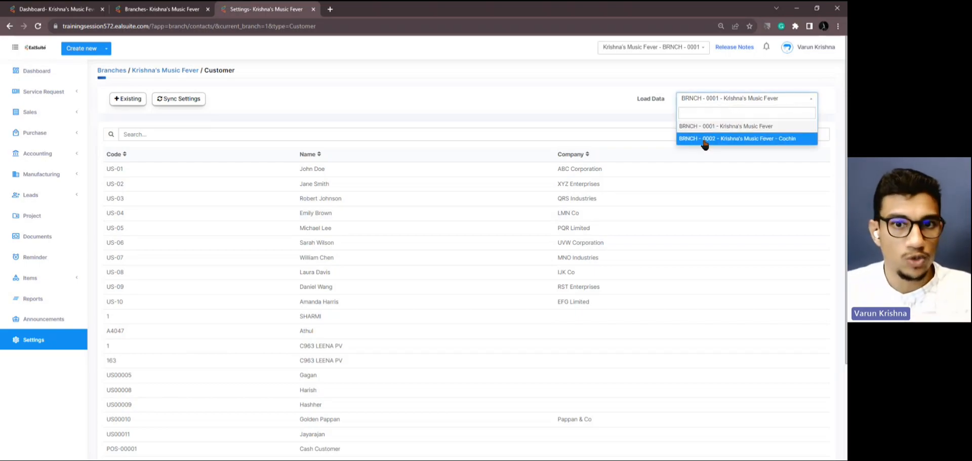
pyautogui.click(706, 141)
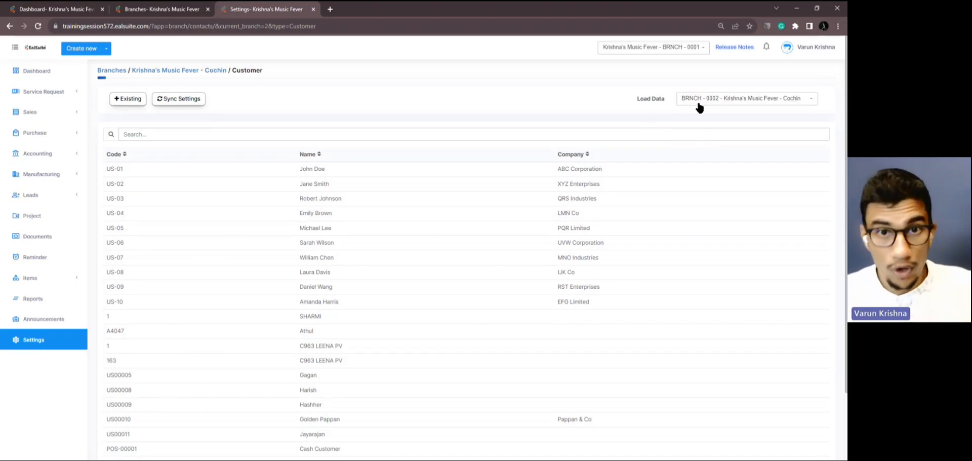
pyautogui.click(135, 103)
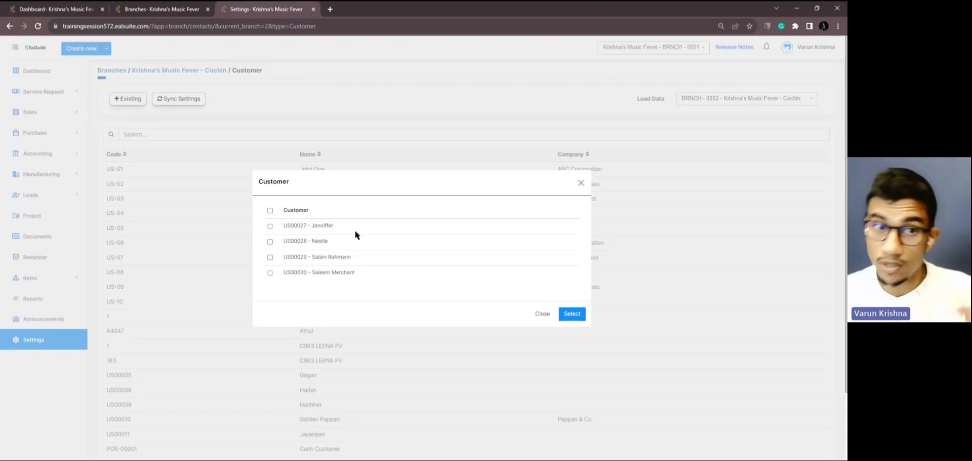
pyautogui.click(276, 210)
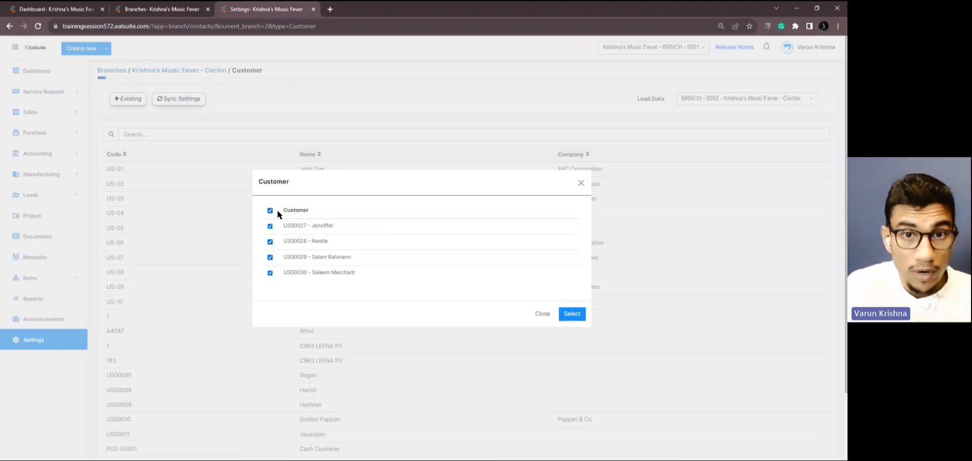
pyautogui.click(277, 210)
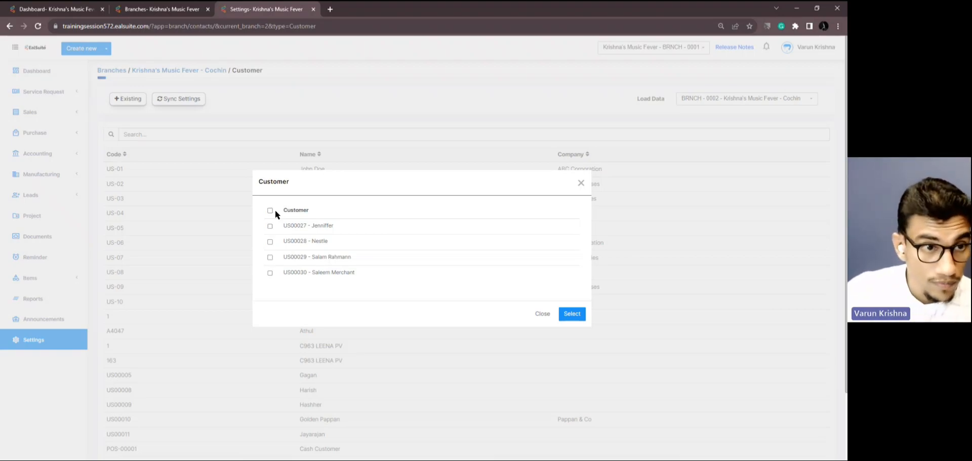
pyautogui.click(270, 226)
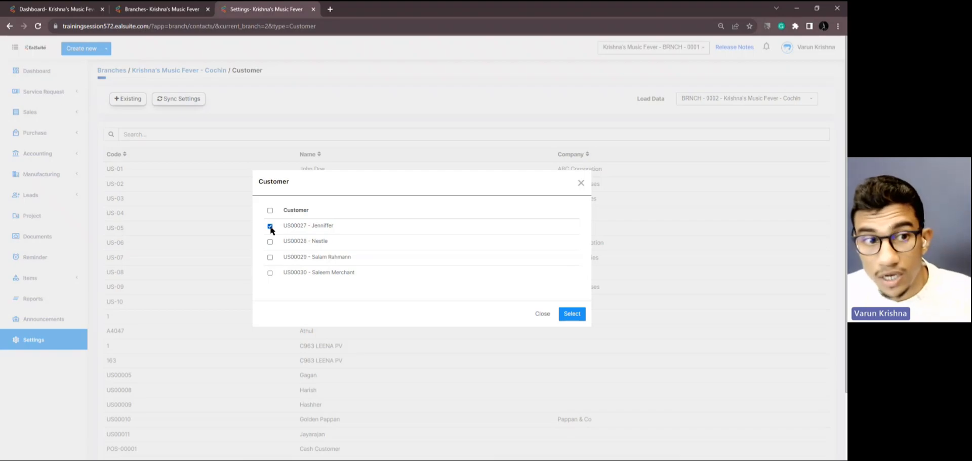
pyautogui.click(570, 314)
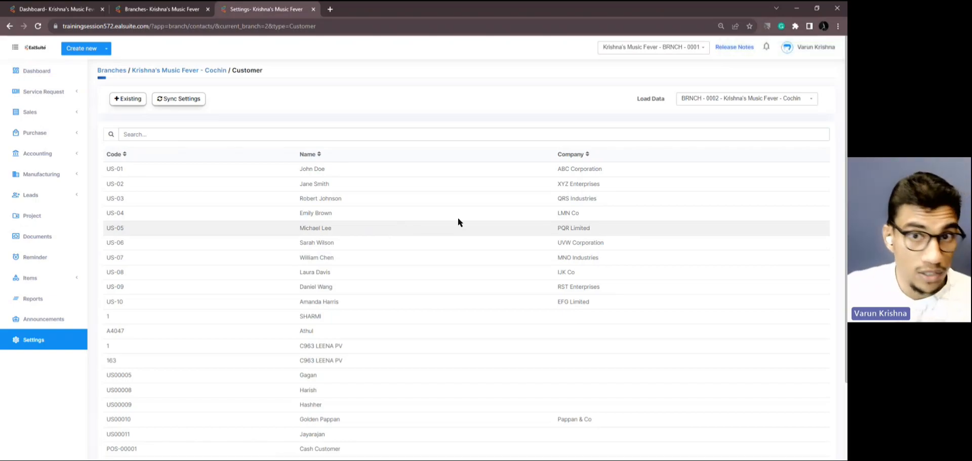
# Step: Check for the newly shared customer in the lists of BRNCH - 0002 and BRNCH - 0001, ending on the Cochin branch
pyautogui.scroll(-2, 387, 373)
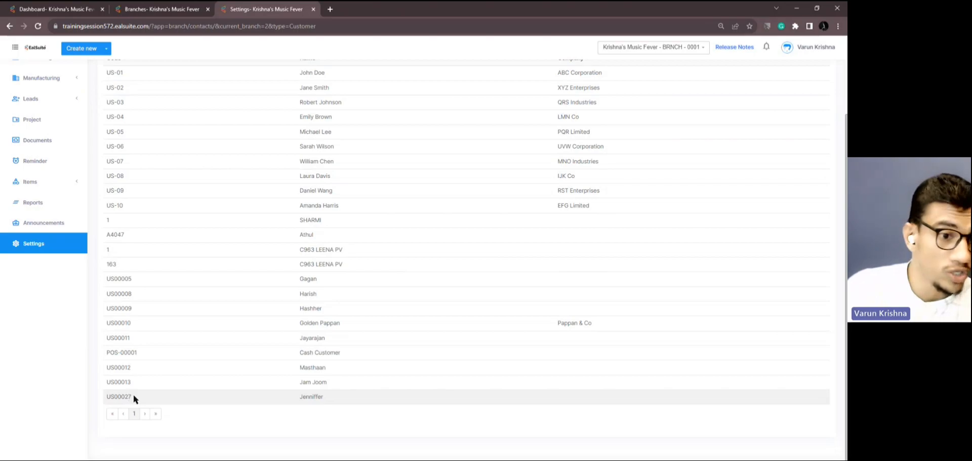
pyautogui.scroll(2, 269, 365)
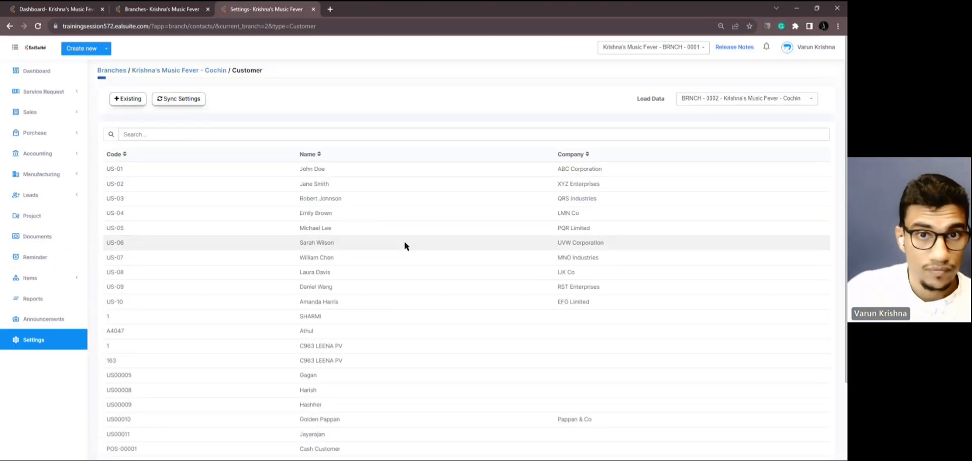
pyautogui.click(747, 98)
pyautogui.click(729, 124)
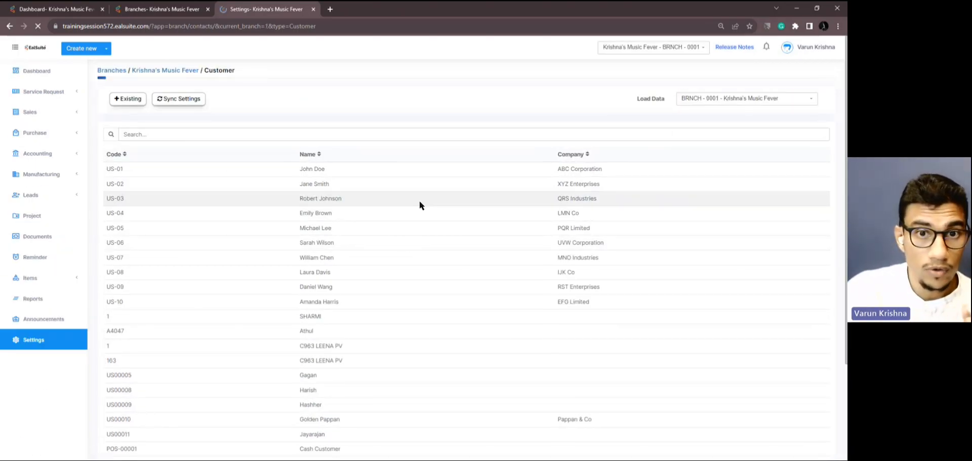
pyautogui.scroll(-3, 208, 396)
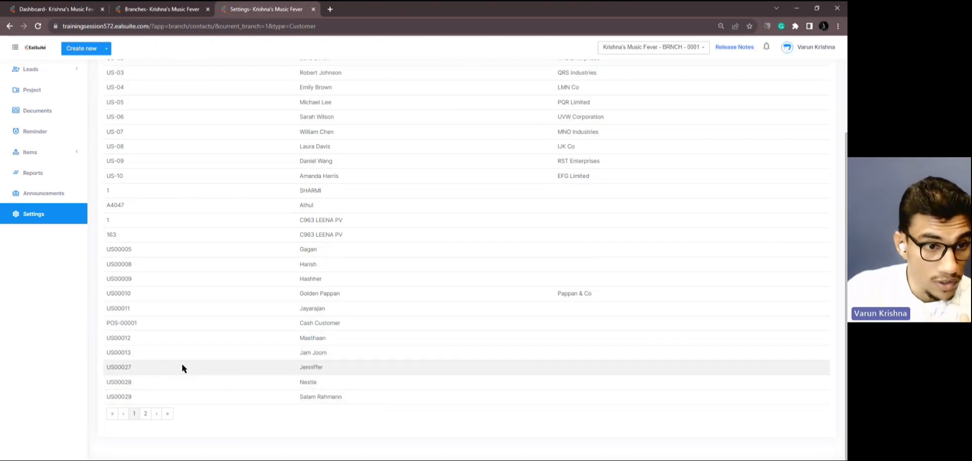
pyautogui.scroll(3, 492, 369)
pyautogui.click(704, 99)
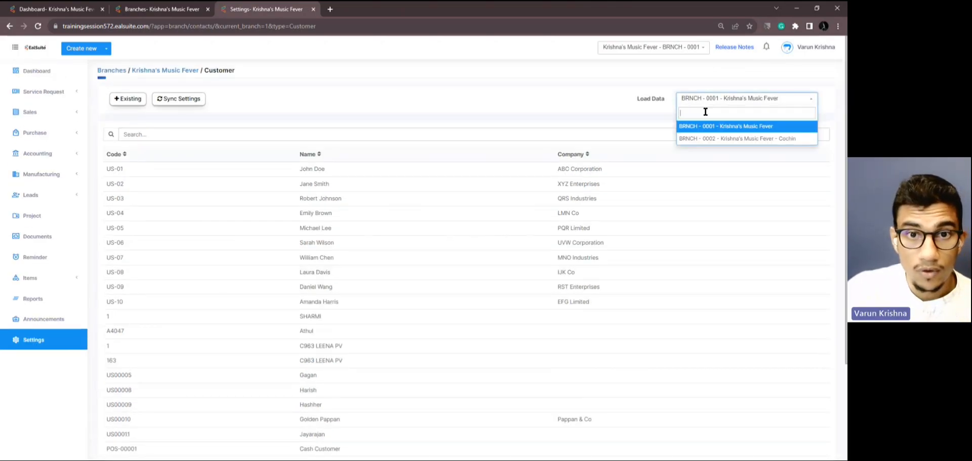
pyautogui.click(694, 139)
pyautogui.scroll(-2, 319, 250)
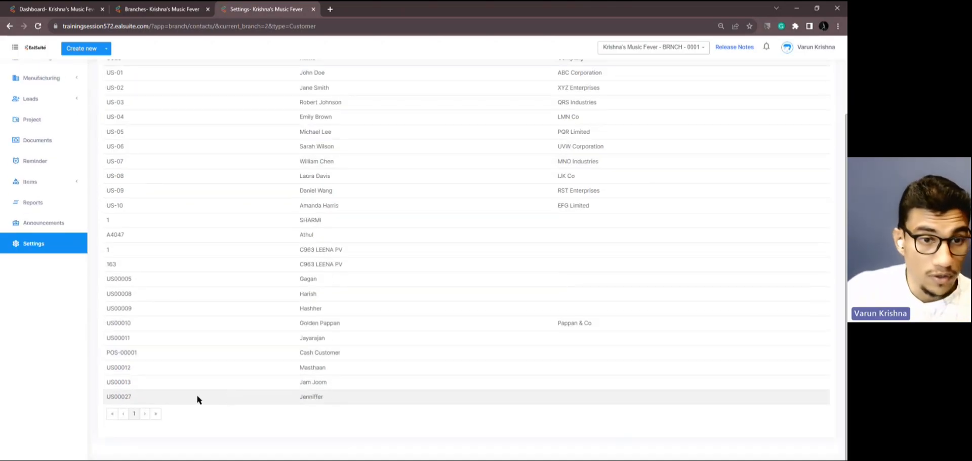
pyautogui.scroll(2, 354, 360)
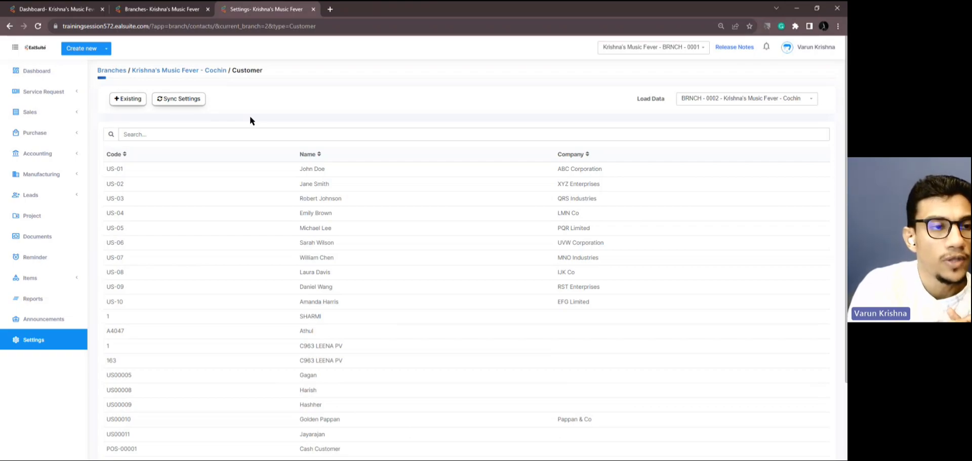
# Step: In the sync settings of BRNCH - 0002, share customers from BRNCH - 0001 - Krishna's Music Fever and apply it
pyautogui.click(192, 105)
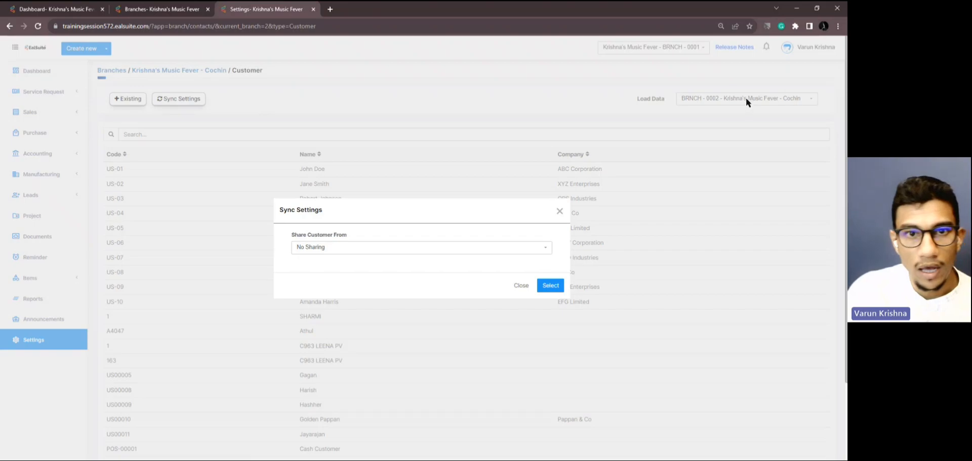
pyautogui.click(340, 248)
pyautogui.click(342, 284)
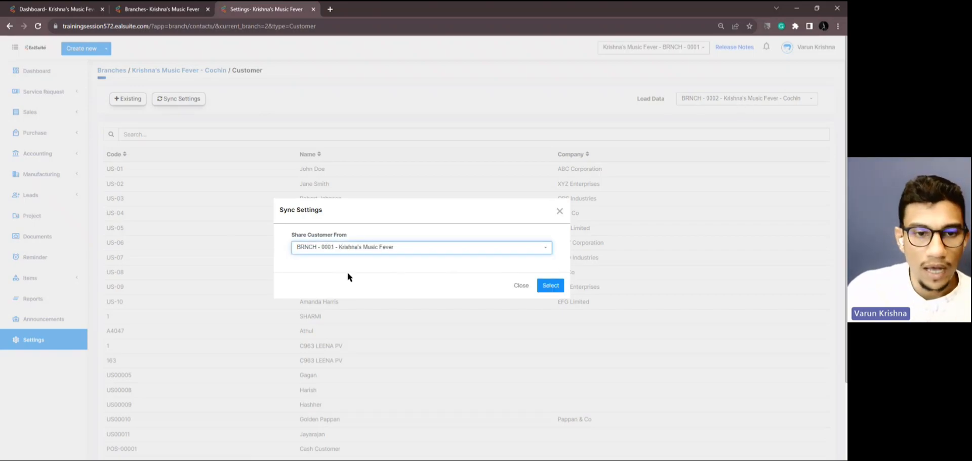
pyautogui.click(560, 287)
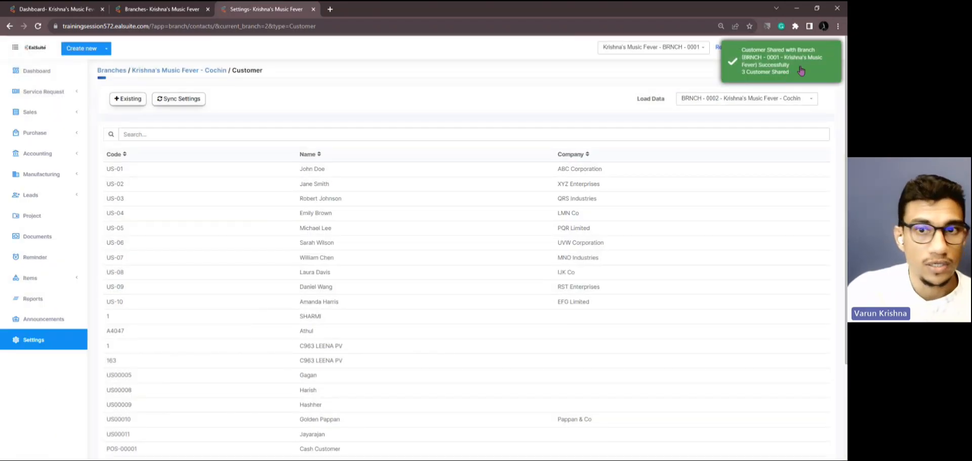
# Step: Compare the customer list of BRNCH - 0001 with that of BRNCH - 0002 - Krishna's Music Fever - Cochin
pyautogui.click(721, 100)
pyautogui.click(729, 123)
pyautogui.scroll(-3, 442, 203)
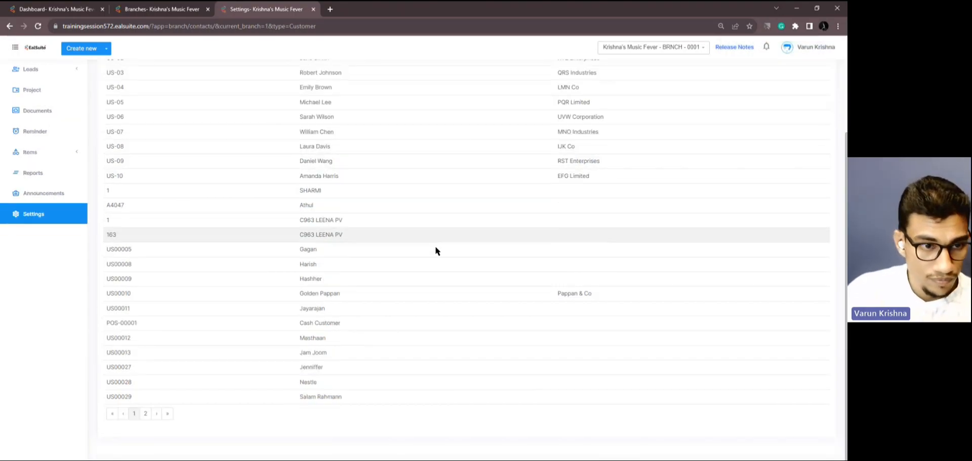
pyautogui.scroll(3, 556, 286)
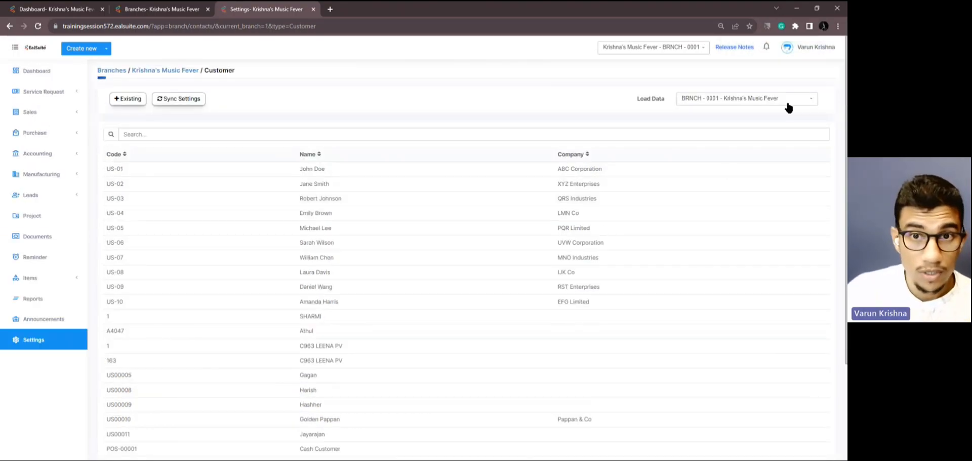
pyautogui.click(788, 102)
pyautogui.click(748, 139)
pyautogui.scroll(-3, 473, 196)
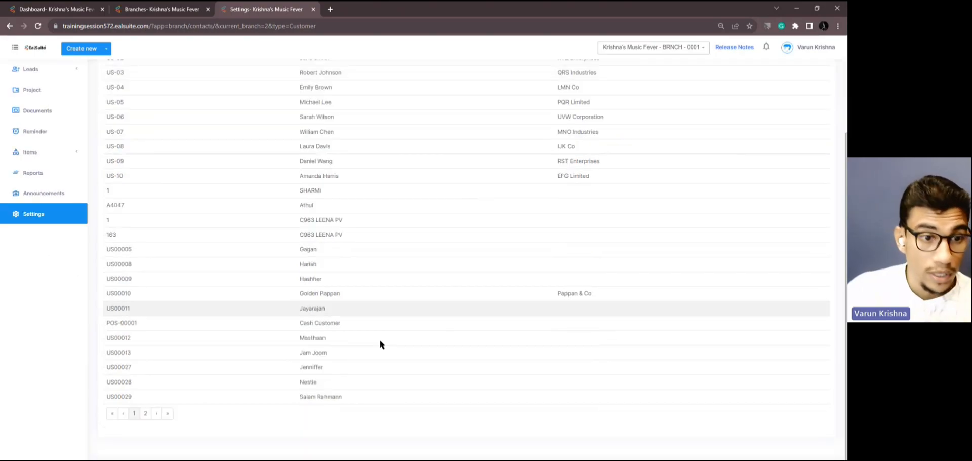
pyautogui.scroll(3, 403, 306)
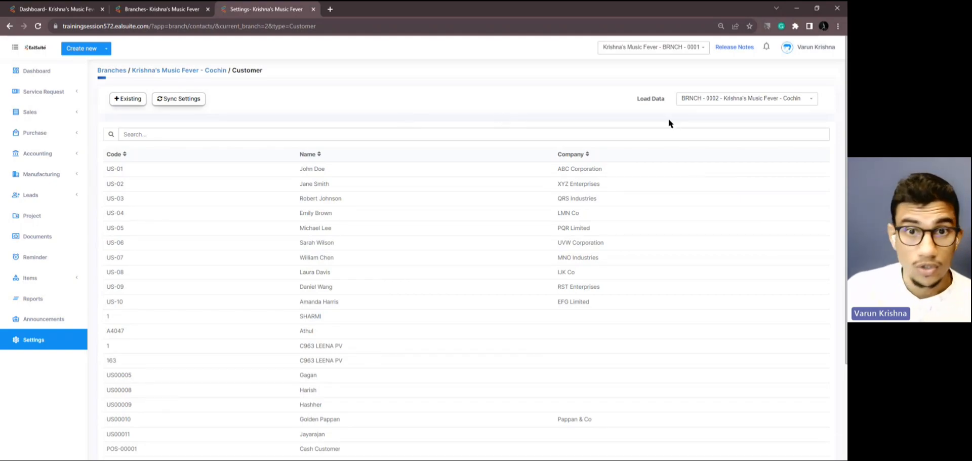
# Step: Reselect BRNCH - 0002 - Krishna's Music Fever - Cochin and check its saved customer sync source, closing the settings without changes
pyautogui.click(690, 101)
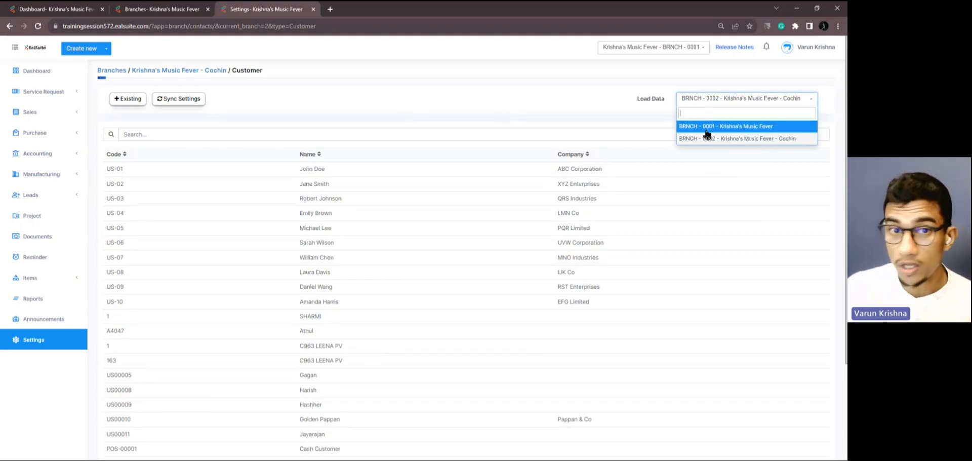
pyautogui.click(704, 138)
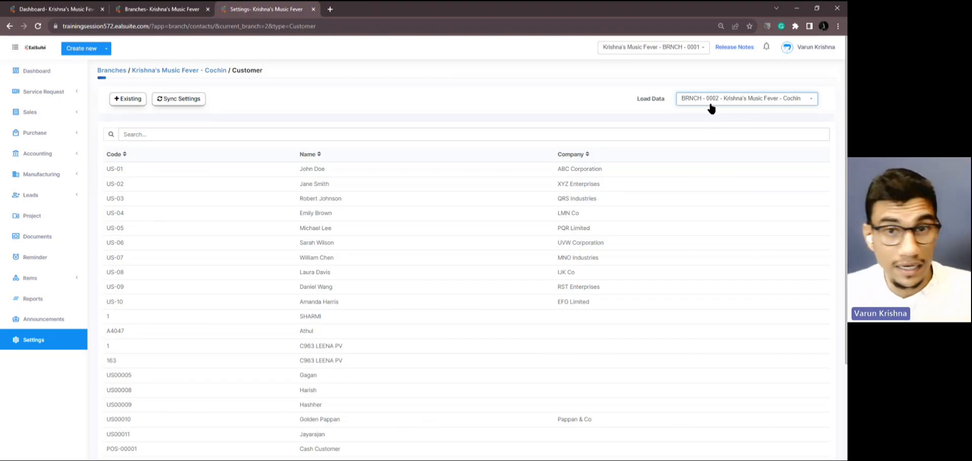
pyautogui.click(194, 100)
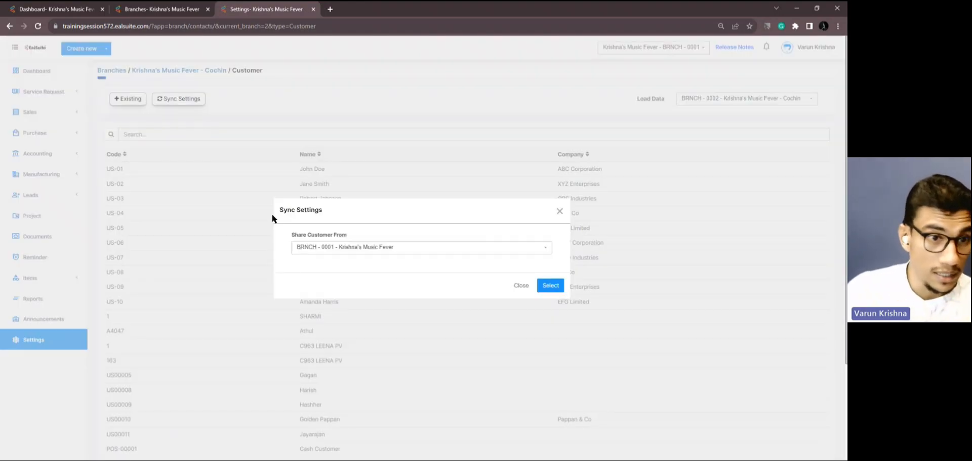
pyautogui.click(560, 211)
# Step: Load BRNCH - 0001 - Krishna's Music Fever and set its sync settings to share customers from BRNCH - 0002 - Krishna's Music Fever - Cochin
pyautogui.click(722, 100)
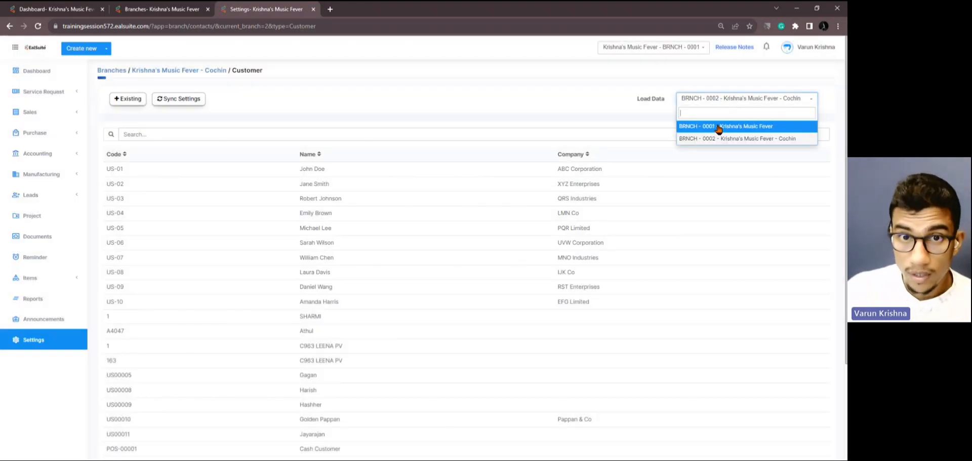
pyautogui.click(716, 126)
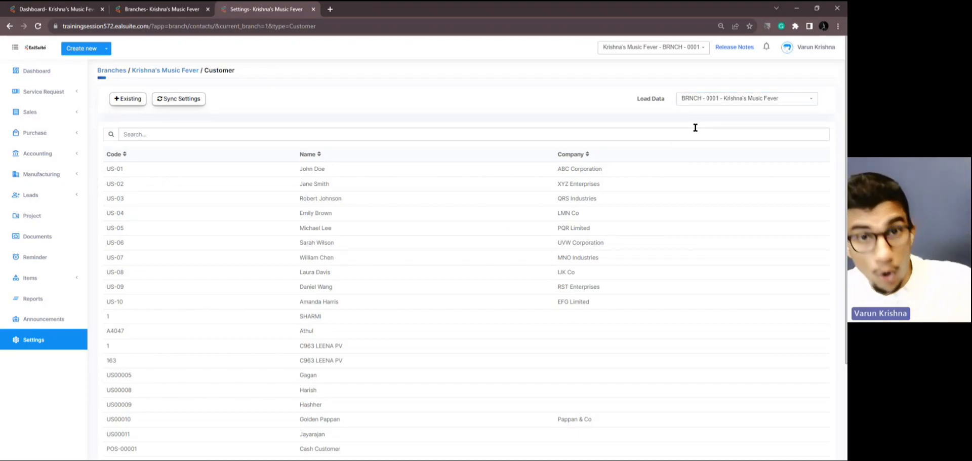
pyautogui.click(191, 99)
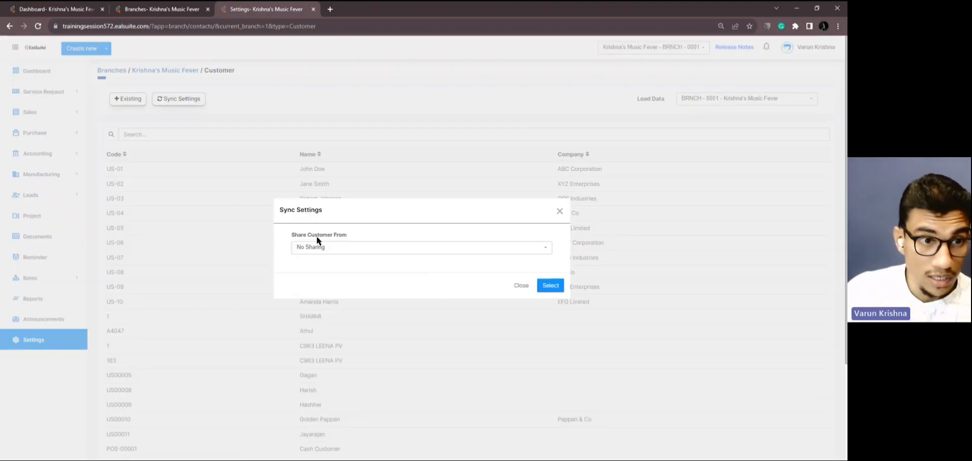
pyautogui.click(317, 247)
pyautogui.click(327, 287)
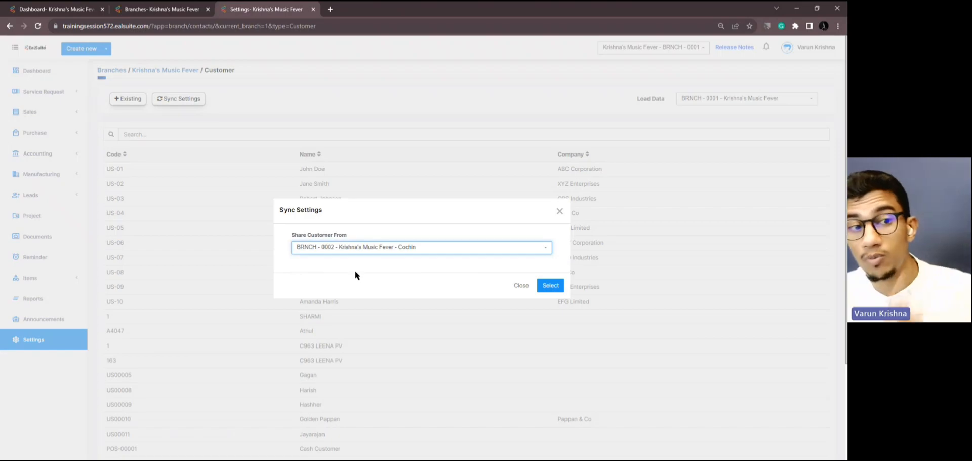
pyautogui.click(546, 285)
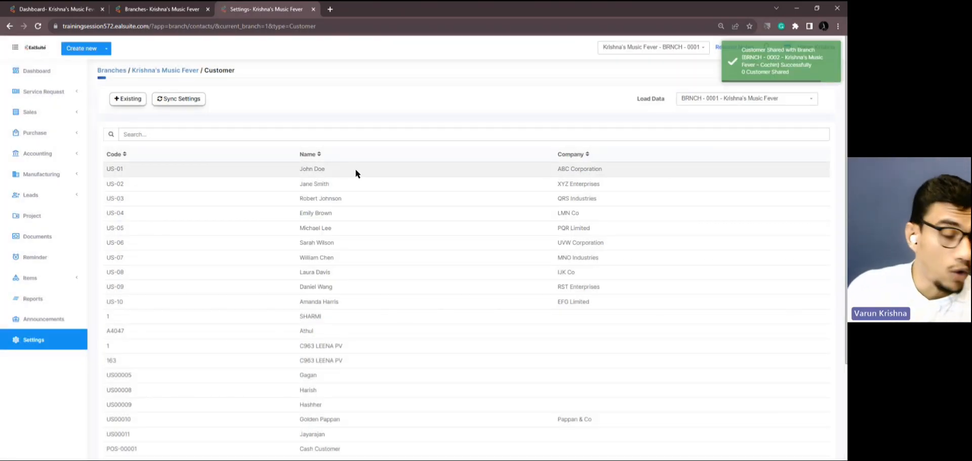
# Step: Open the sales customer list in a new tab and switch the active branch to Krishna's Music Fever - Cochin - BRNCH - 0002
pyautogui.click(65, 110)
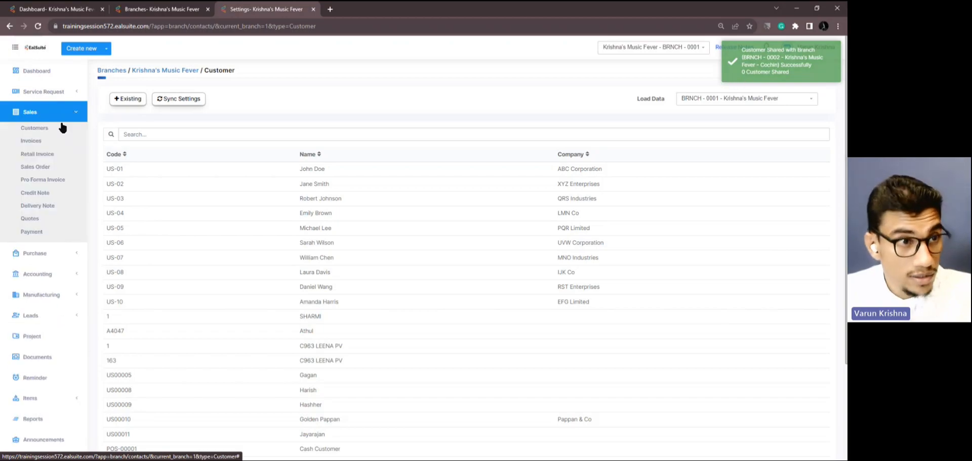
pyautogui.middleClick(61, 130)
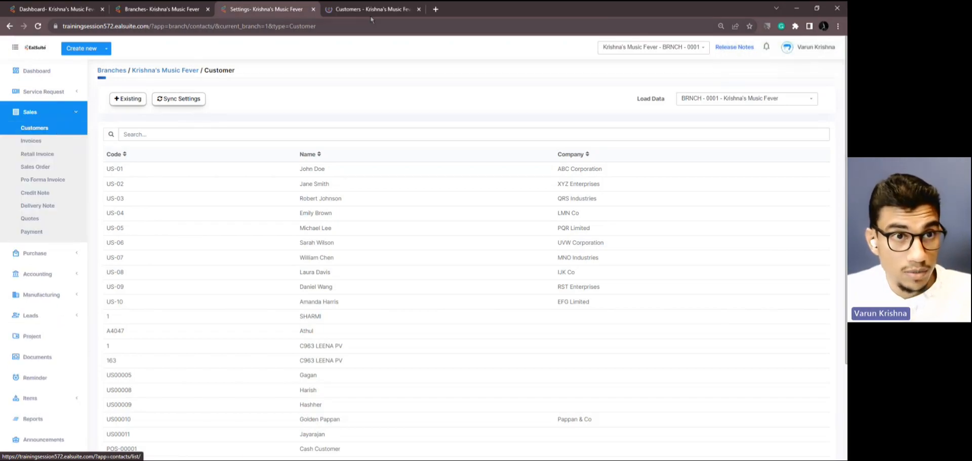
pyautogui.click(371, 13)
pyautogui.click(621, 47)
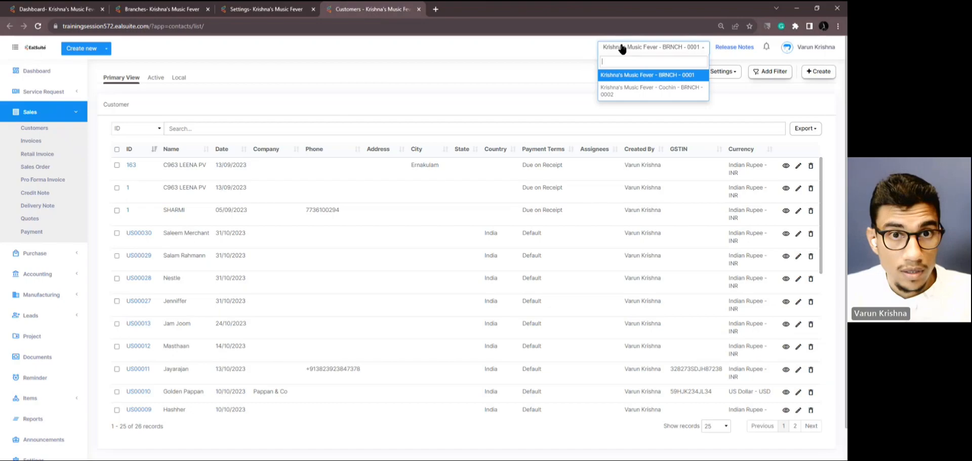
pyautogui.click(665, 51)
pyautogui.click(666, 51)
pyautogui.click(667, 91)
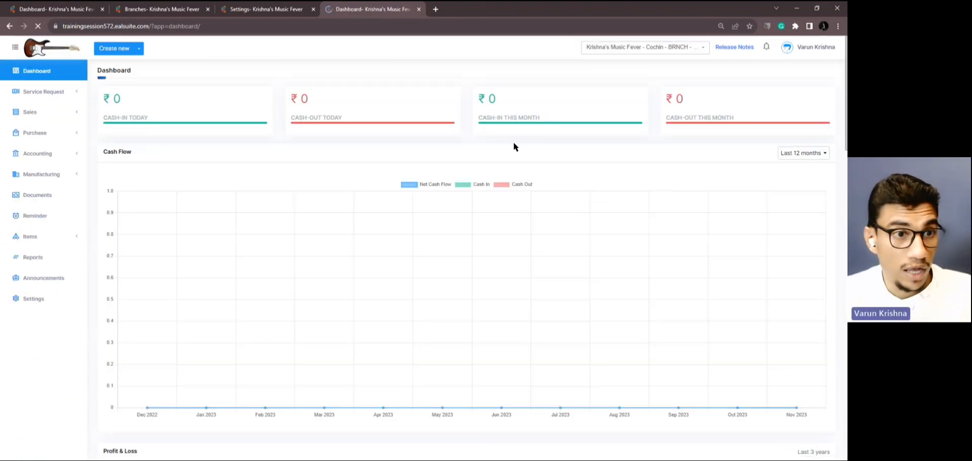
# Step: Open the Cochin branch's sales customer list and review both pages, returning to the first page
pyautogui.click(30, 111)
pyautogui.click(55, 129)
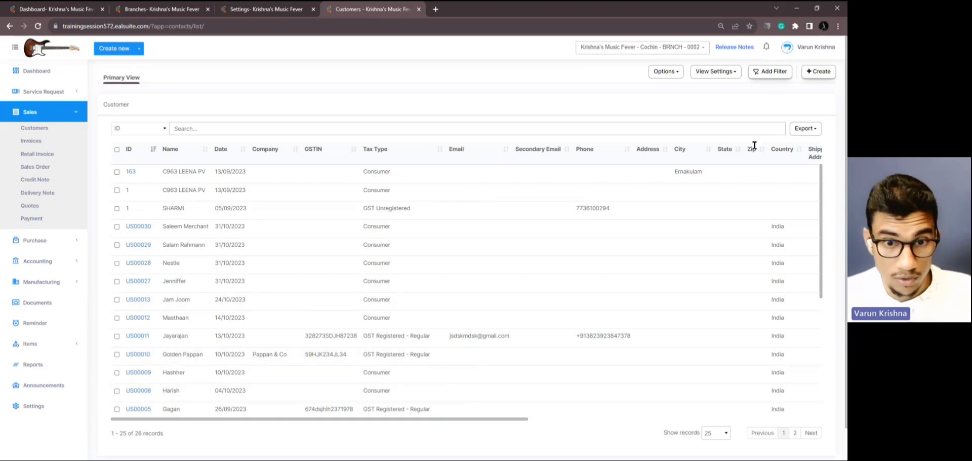
pyautogui.click(795, 432)
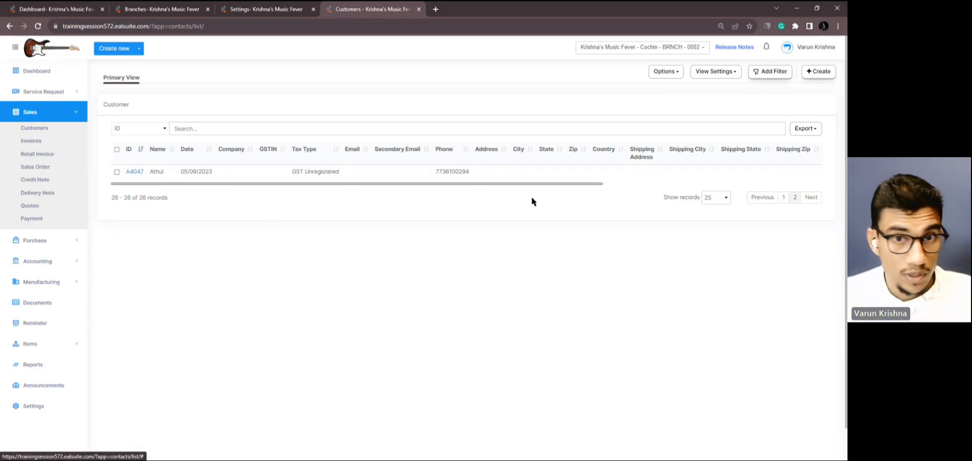
pyautogui.click(782, 198)
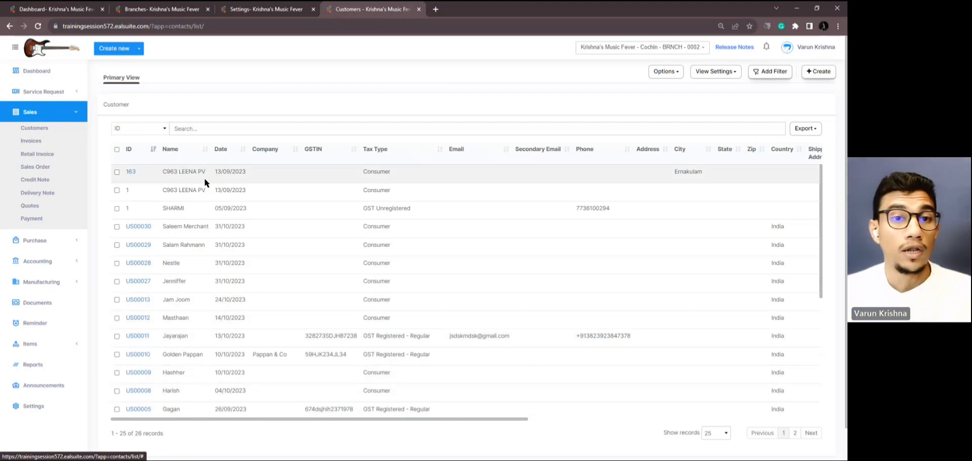
# Step: Switch to Krishna's Music Fever - BRNCH - 0001 and create a customer with a name and GST registration type GST Unregistered
pyautogui.click(628, 53)
pyautogui.click(603, 72)
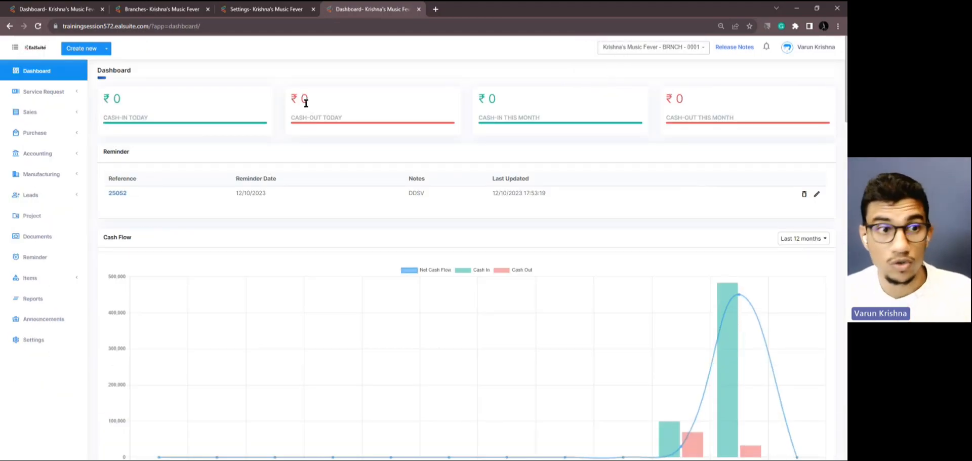
pyautogui.click(73, 49)
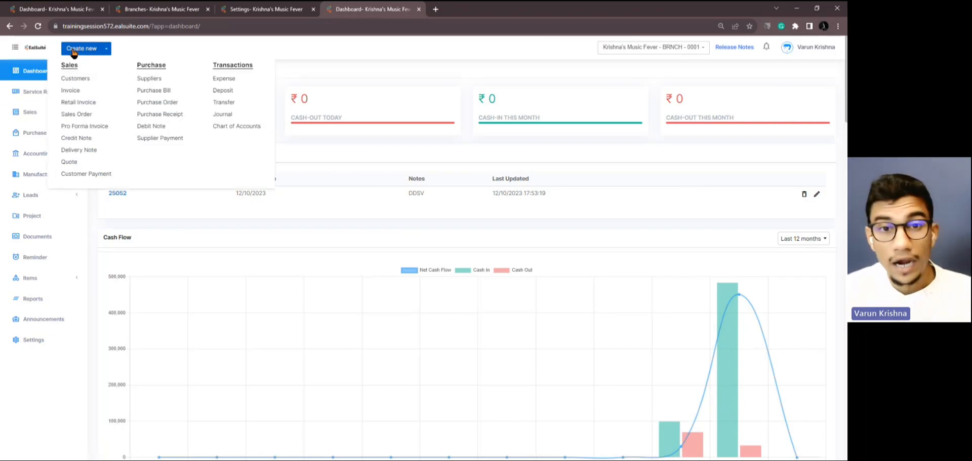
pyautogui.click(75, 78)
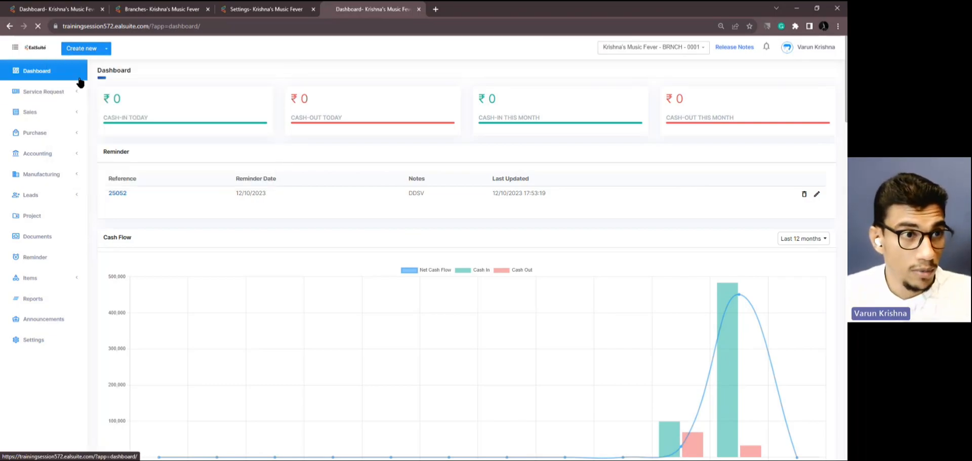
pyautogui.click(279, 95)
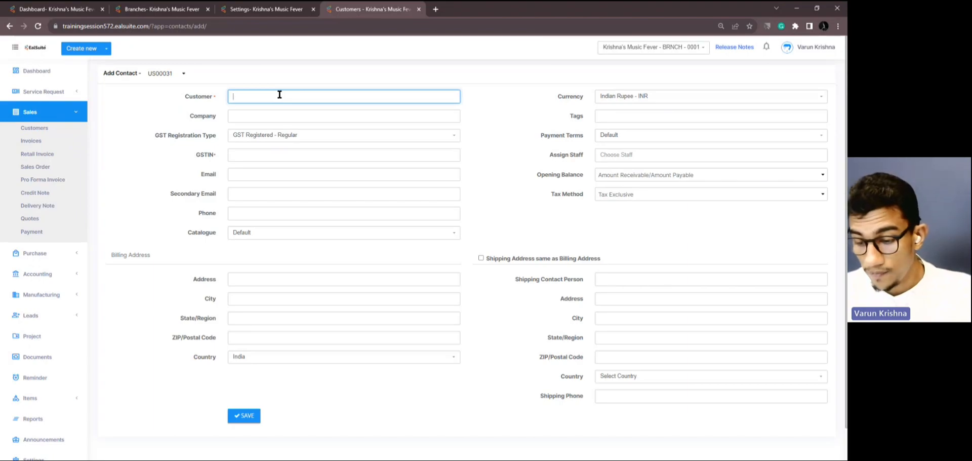
pyautogui.write('Ji')
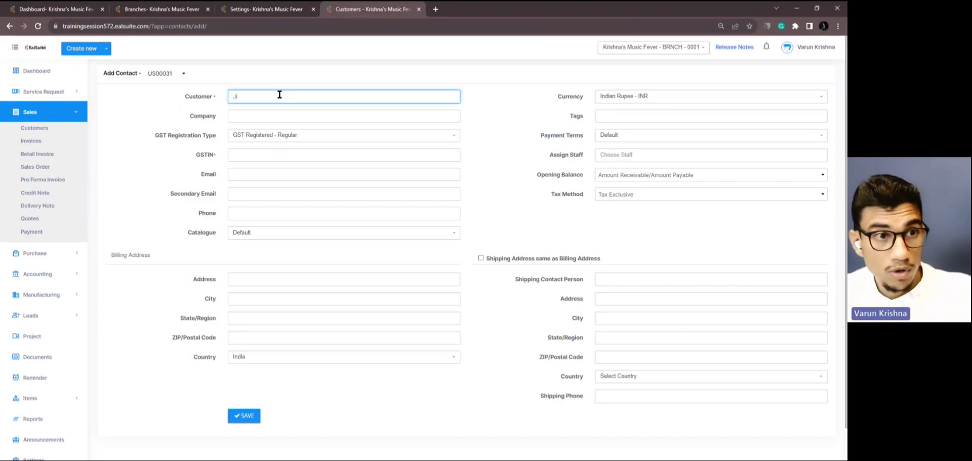
pyautogui.write('thesh')
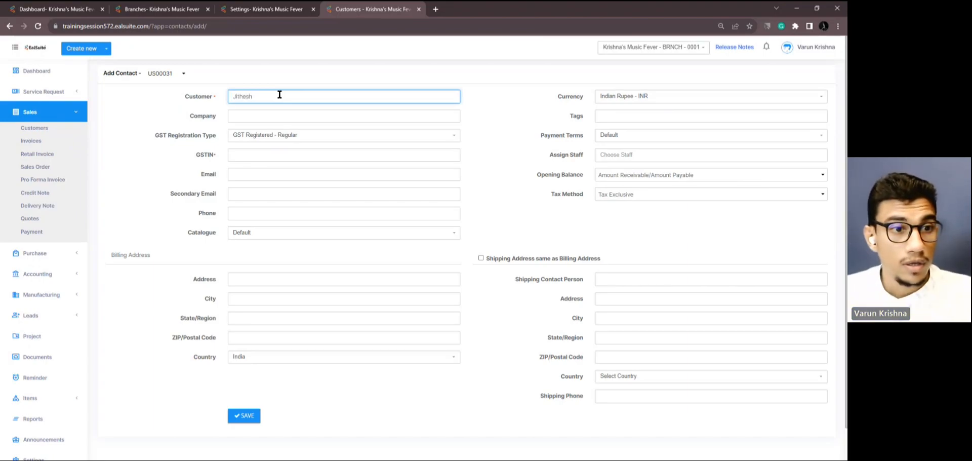
pyautogui.click(282, 135)
pyautogui.click(282, 186)
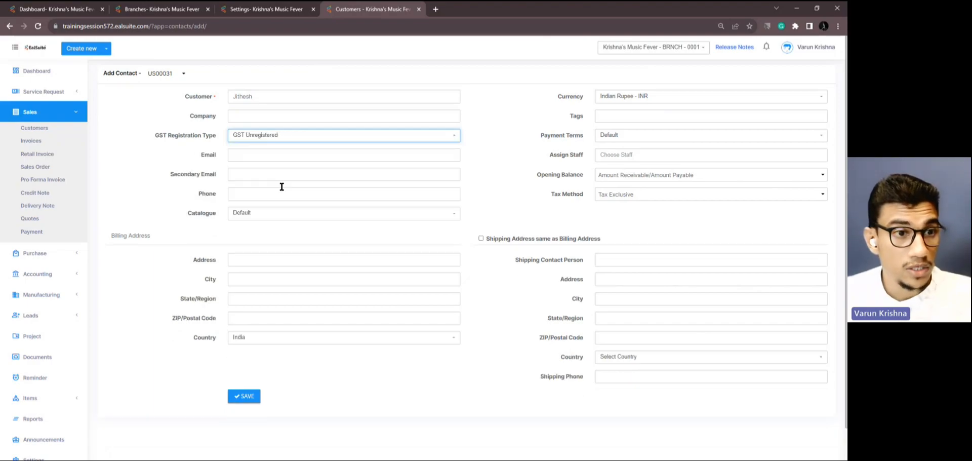
pyautogui.scroll(-1, 343, 184)
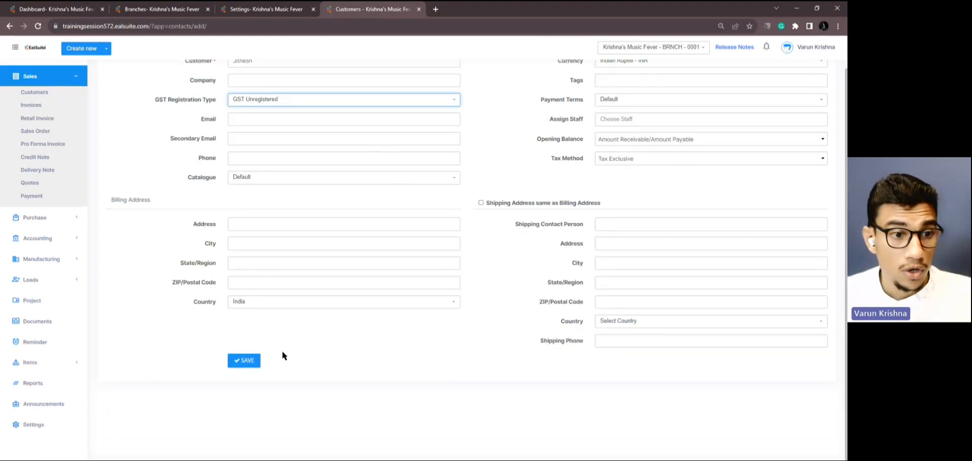
pyautogui.click(244, 360)
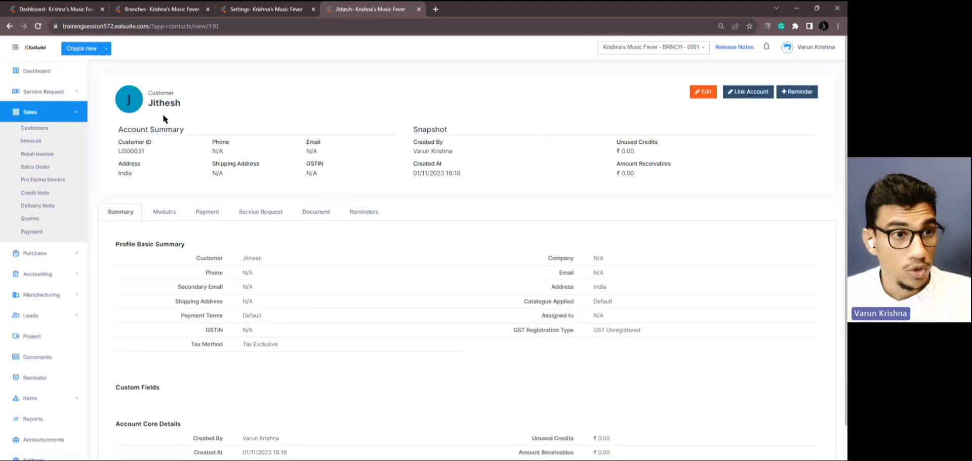
# Step: Locate the newly created customer in the sales customer list of BRNCH - 0001, and again in that of the Cochin branch
pyautogui.click(66, 130)
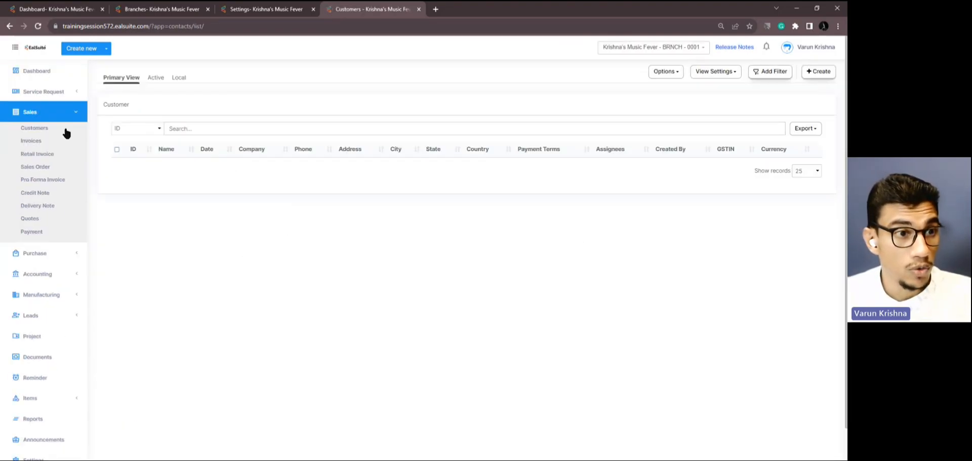
pyautogui.moveTo(159, 232); pyautogui.dragTo(183, 236)
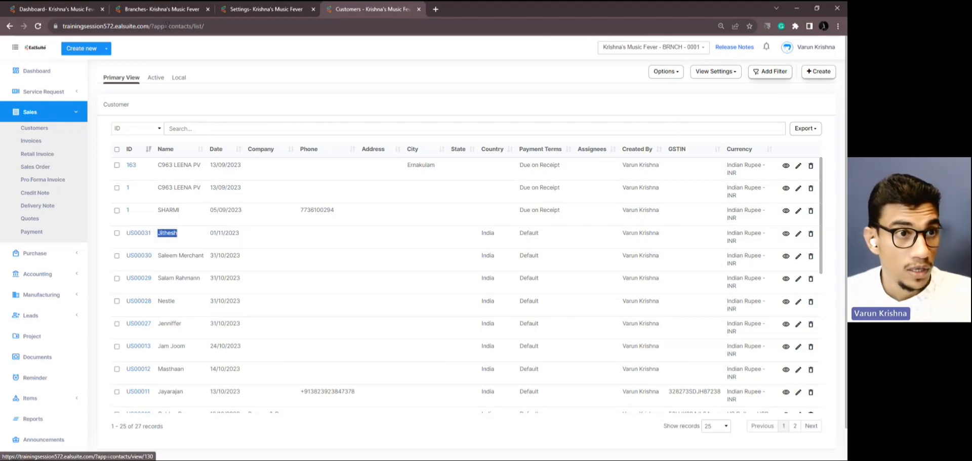
pyautogui.click(641, 47)
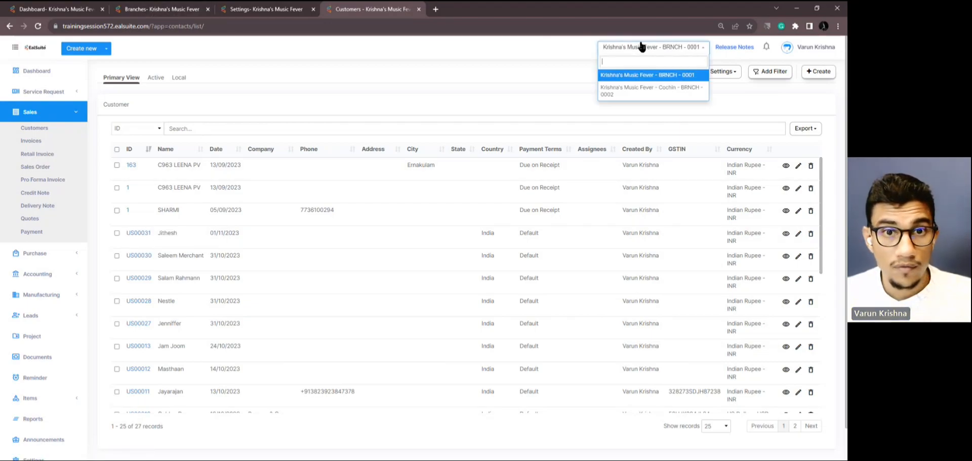
pyautogui.click(642, 86)
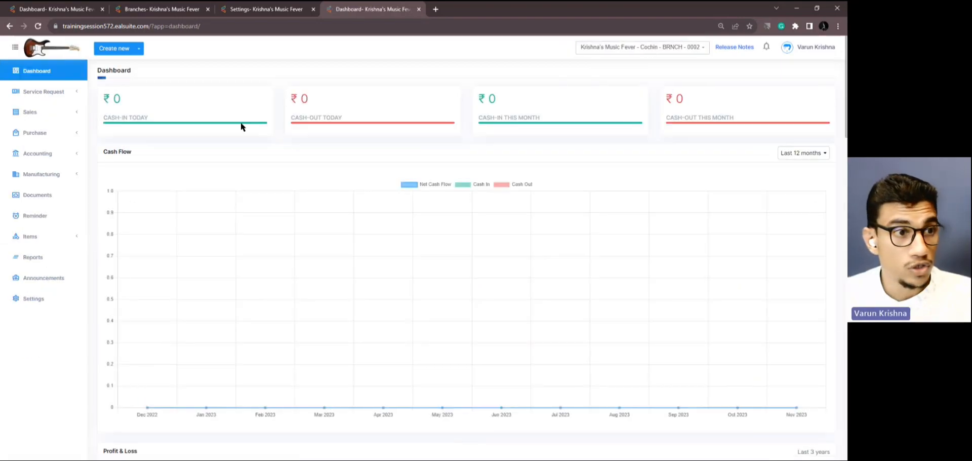
pyautogui.click(45, 112)
pyautogui.click(49, 130)
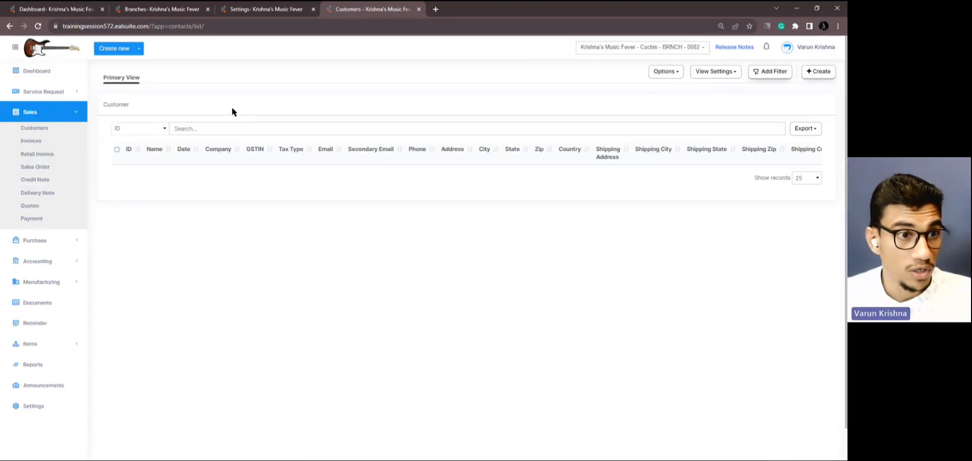
pyautogui.moveTo(158, 225); pyautogui.dragTo(186, 226)
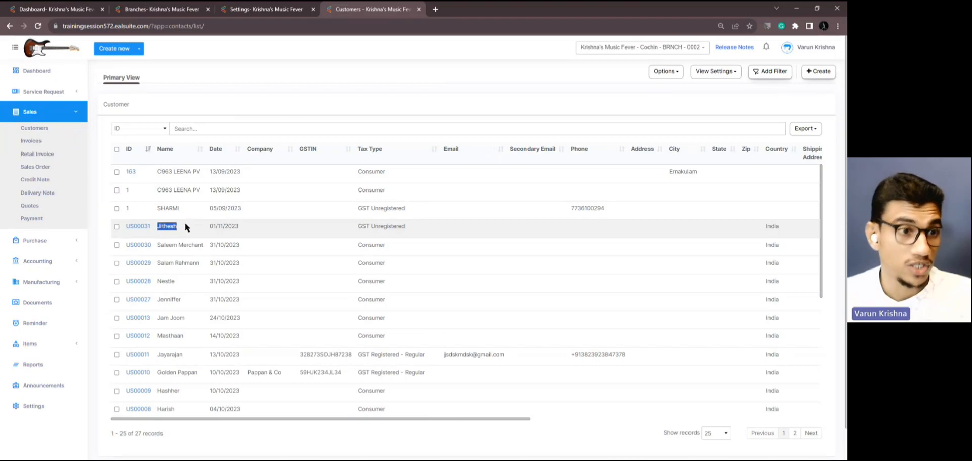